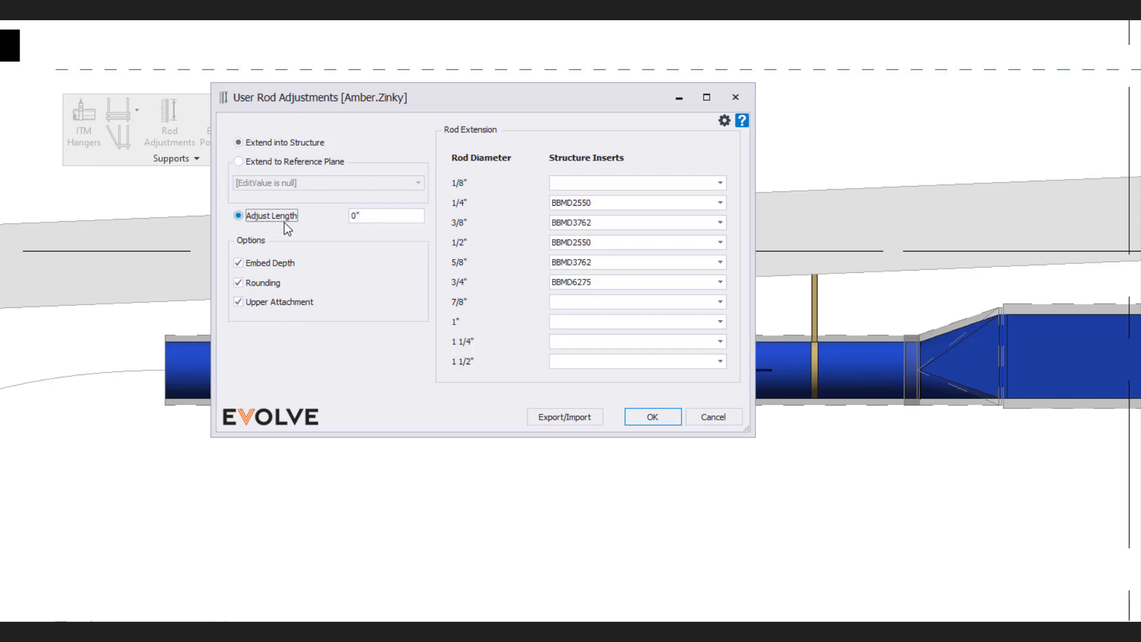
Lengthen the selected hanger rods on the round duct by 1'-0" with a rod length adjustment.
left_click_drag(408, 222, 327, 215)
left_click(674, 422)
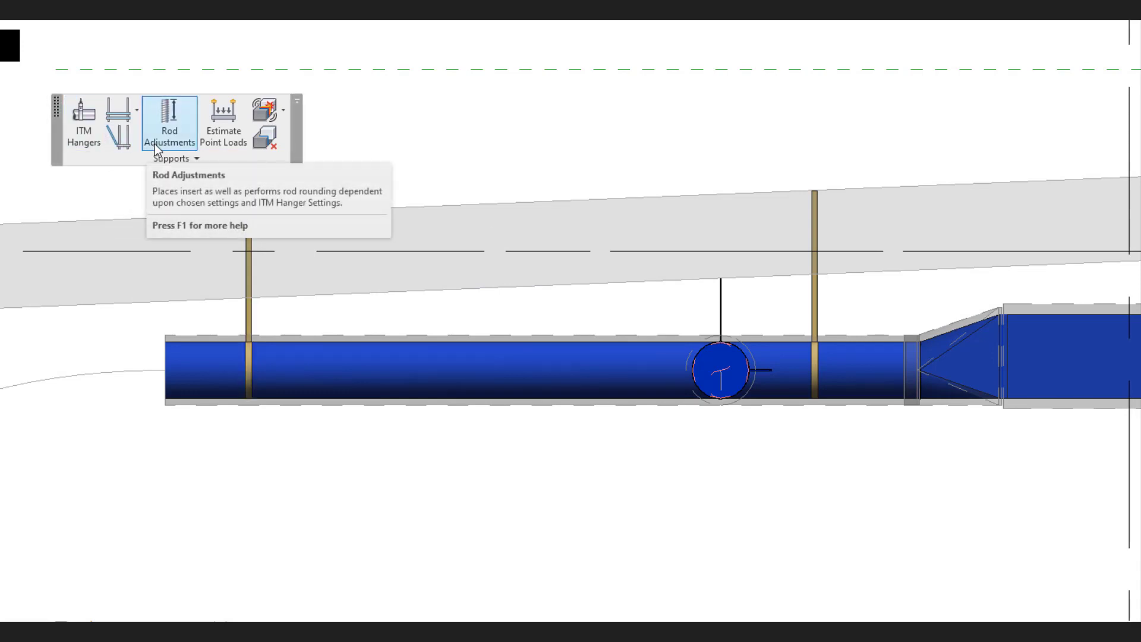
Shorten the rods of both hangers on the round duct with a rod length adjustment of -1'.
left_click_drag(868, 233, 226, 252)
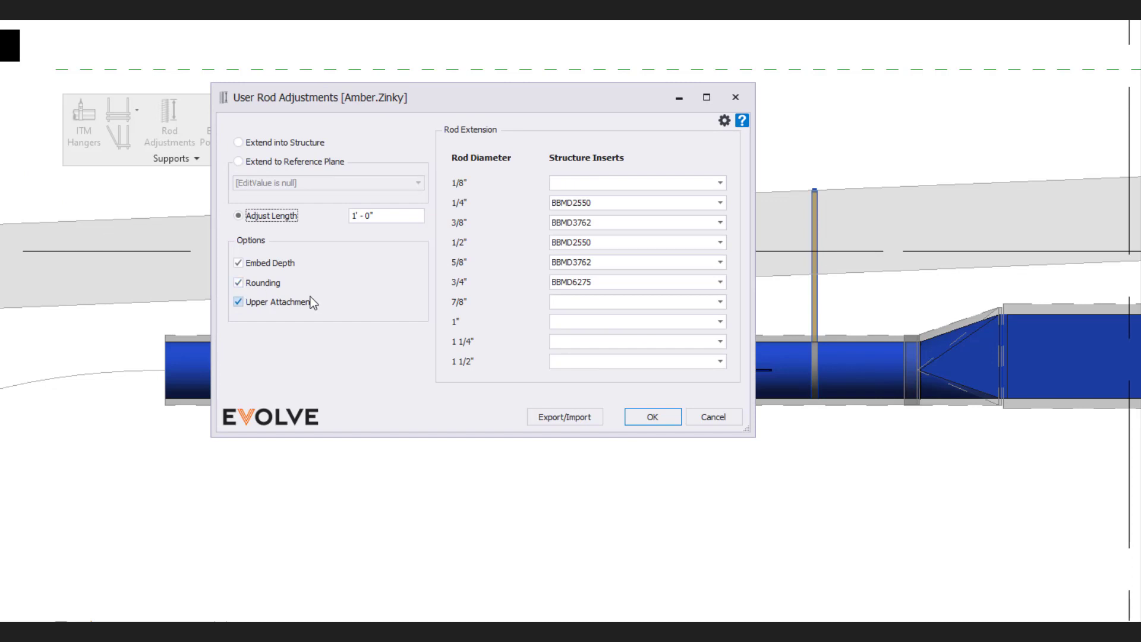
left_click_drag(398, 215, 318, 215)
type("-1")
left_click(654, 418)
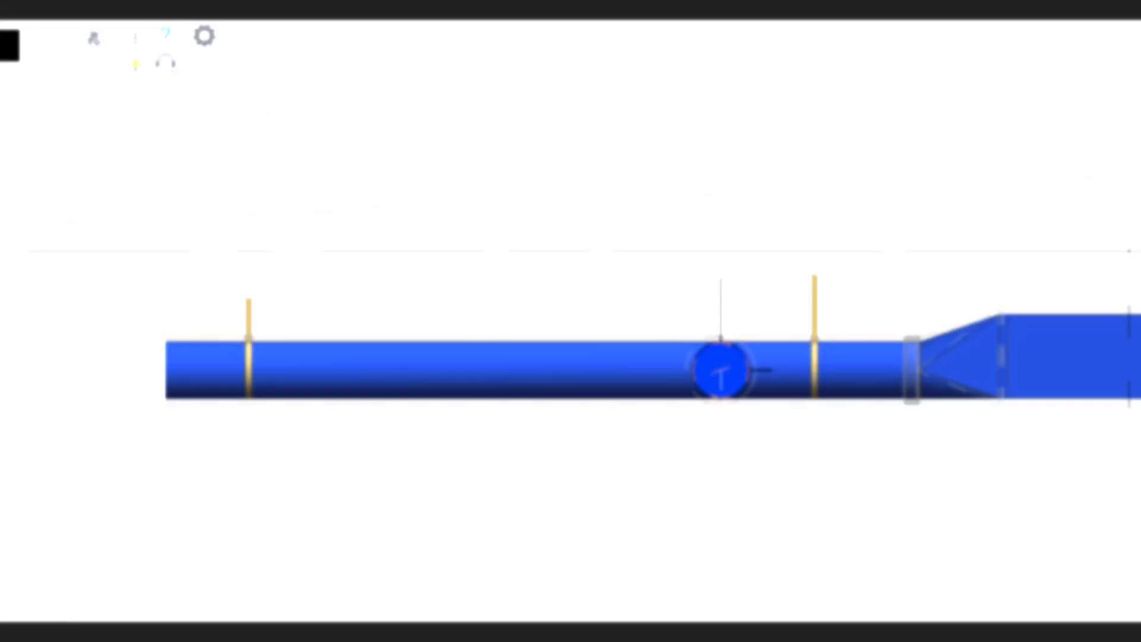
Review the selection prompt enhancement options in the Workstation Settings and accept the settings.
left_click(212, 71)
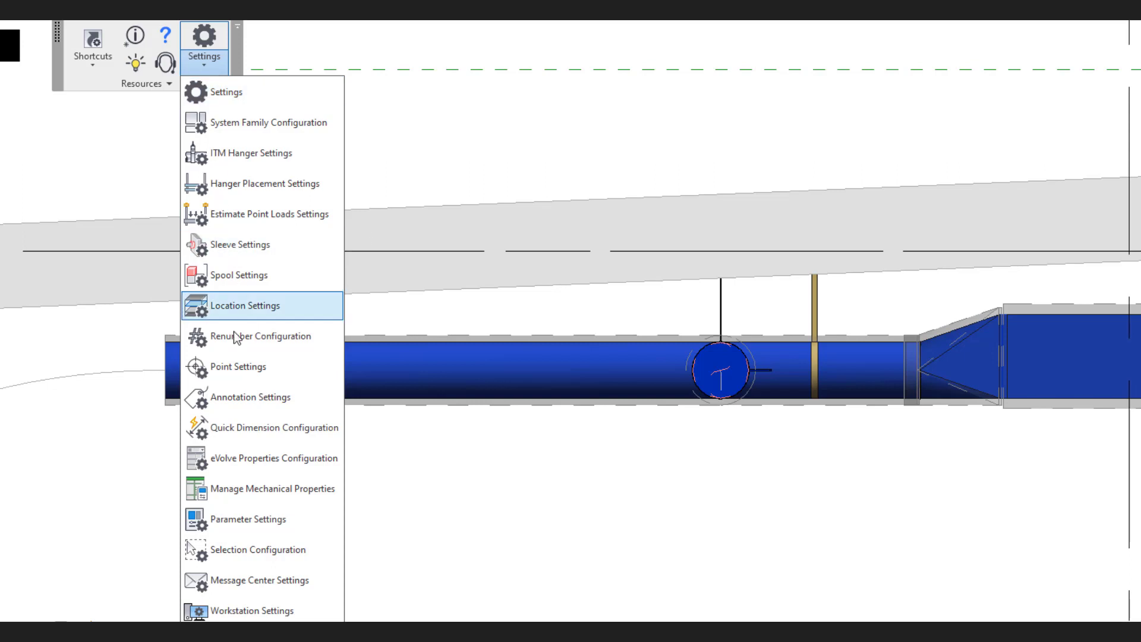
left_click(238, 610)
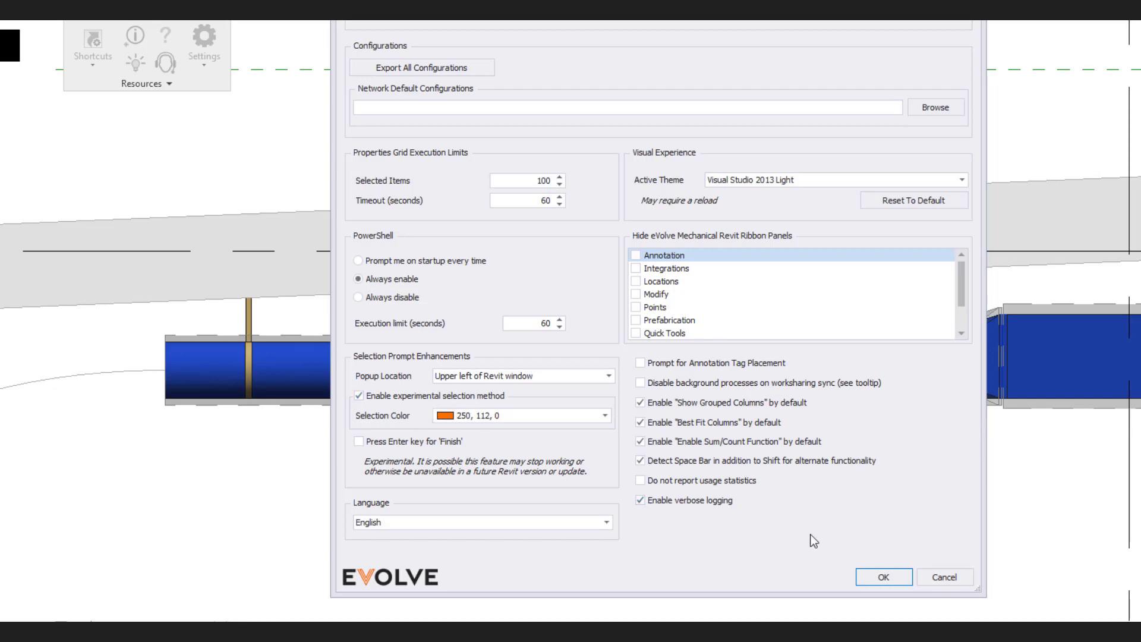
left_click(882, 579)
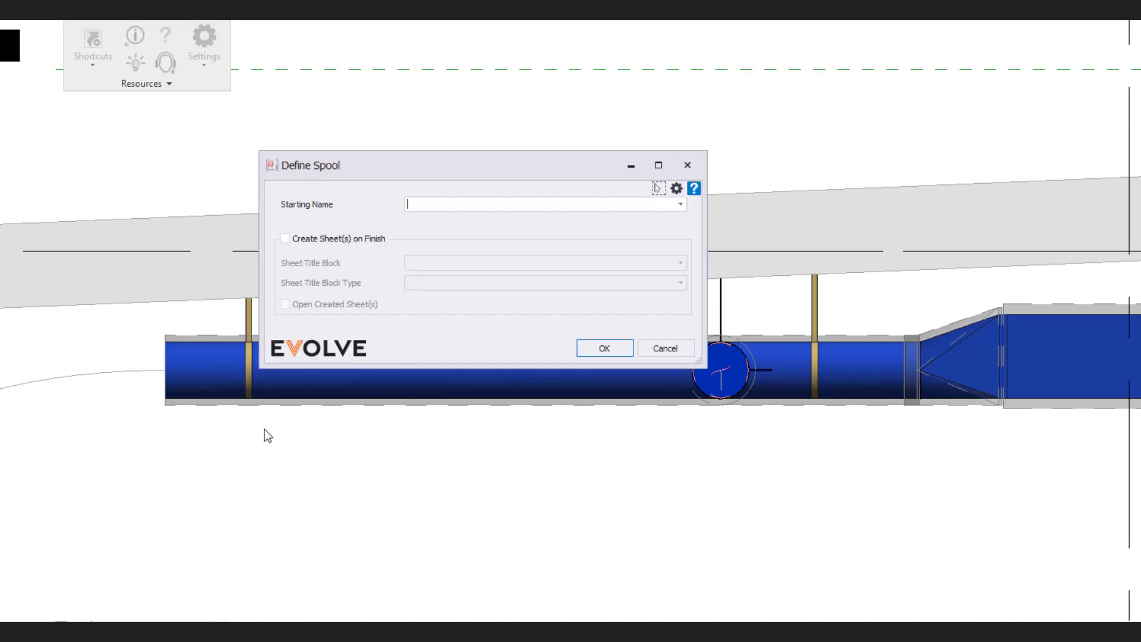
Define a spool with the starting name em01 and select the round duct run with its hangers for it.
type("em01")
key("Return")
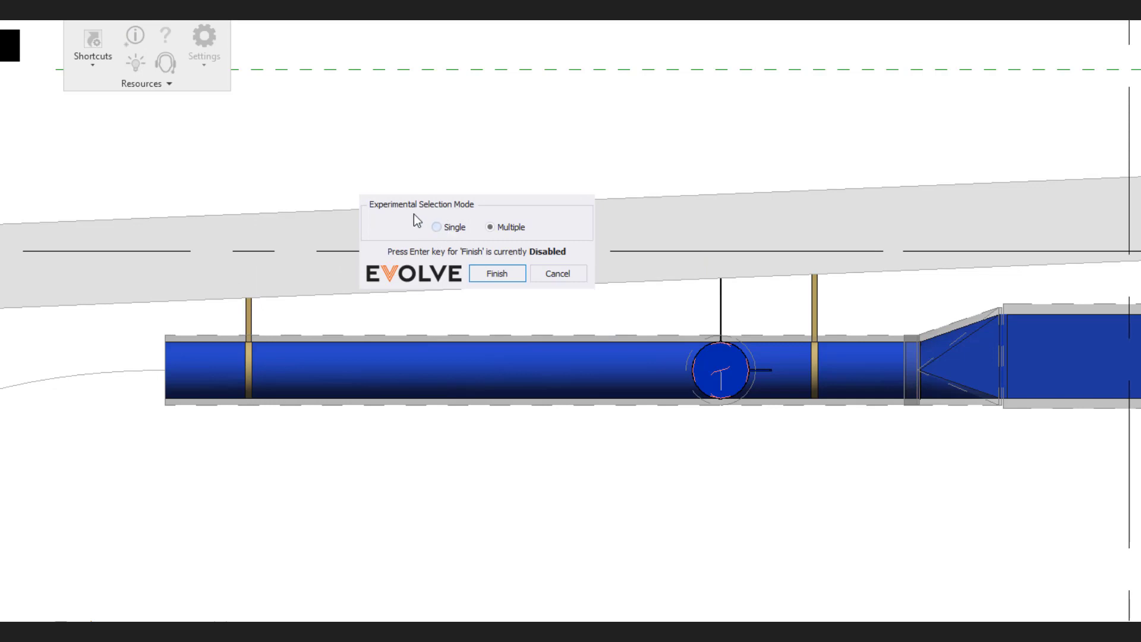
left_click_drag(420, 207, 235, 199)
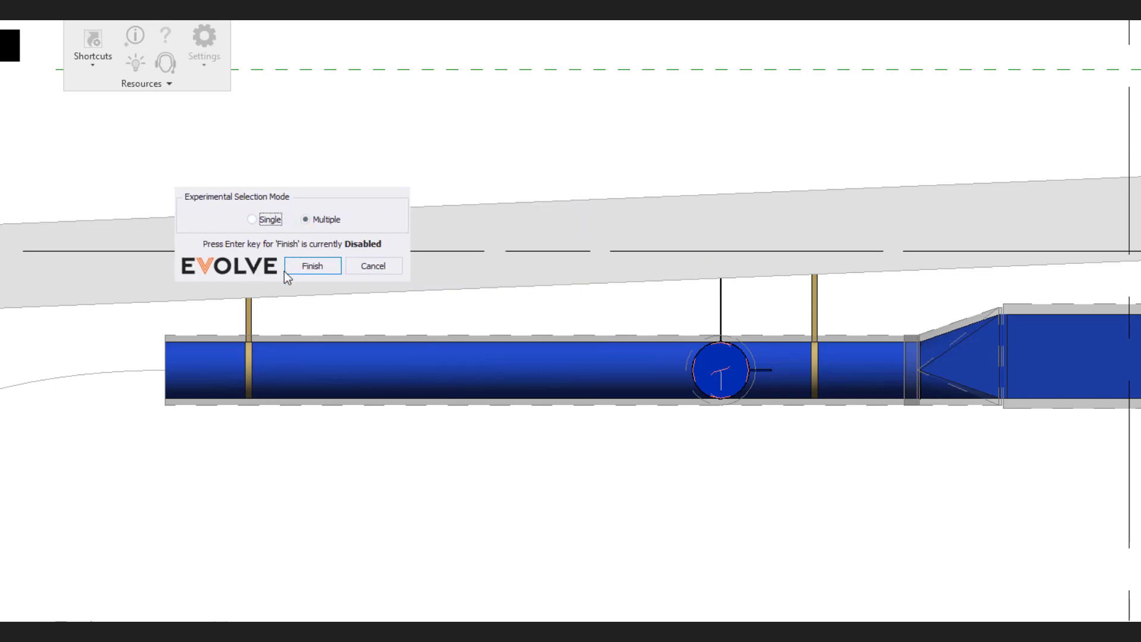
left_click_drag(139, 263, 987, 464)
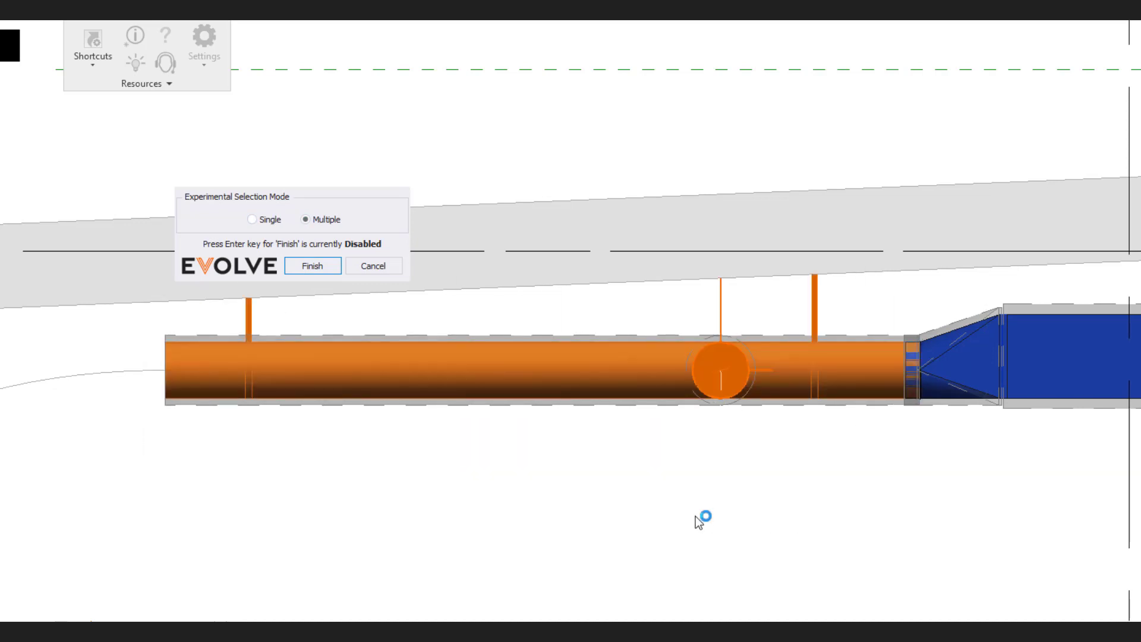
left_click(813, 292)
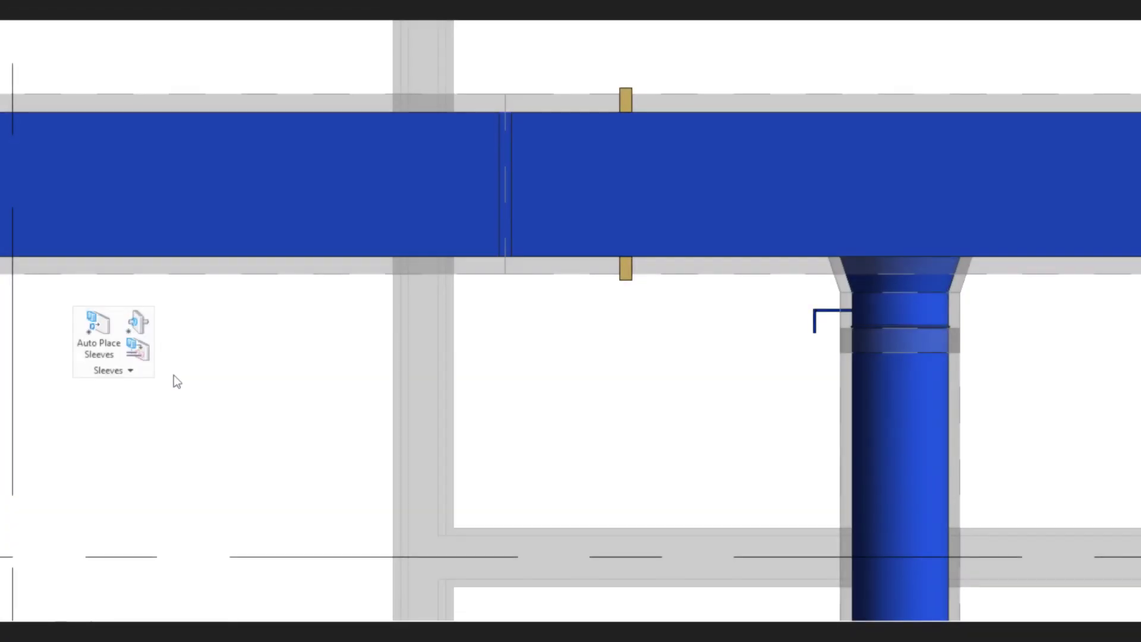
Set up a sleeve for the duct crossing the vertical wall, with 1" additional depth and an unfiltered view always created for intersection locations.
left_click(150, 329)
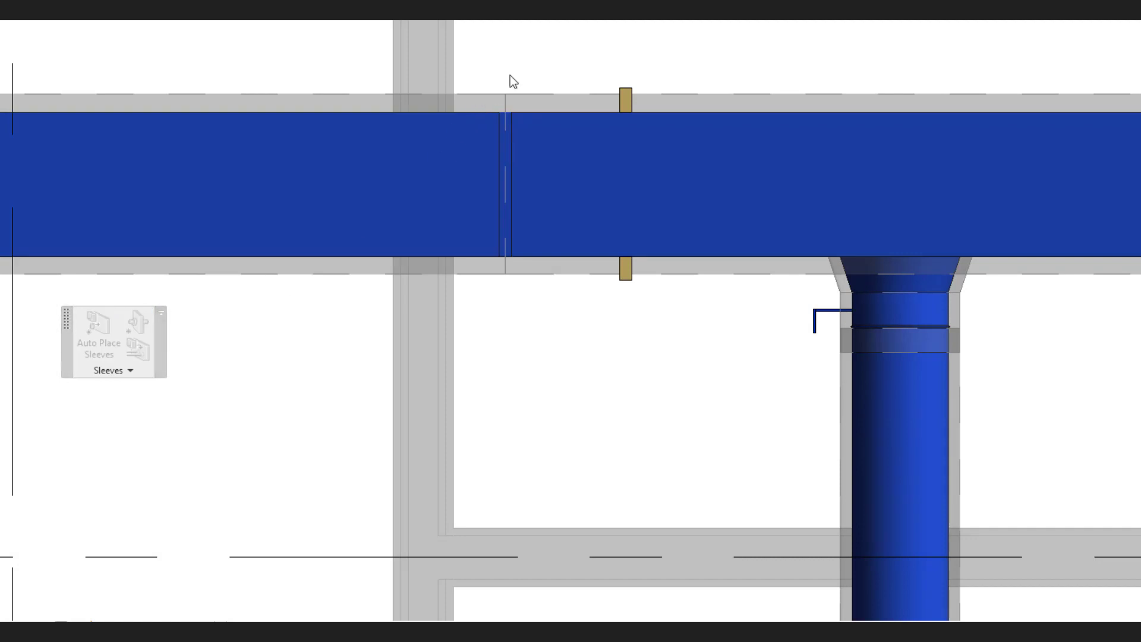
left_click_drag(523, 55, 357, 354)
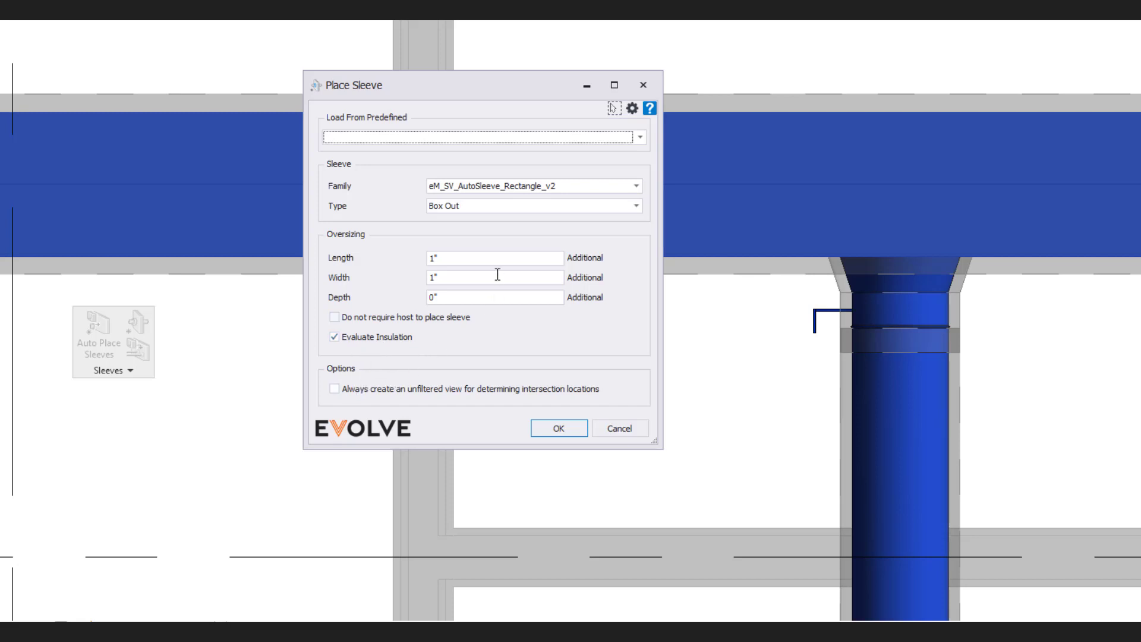
left_click(441, 298)
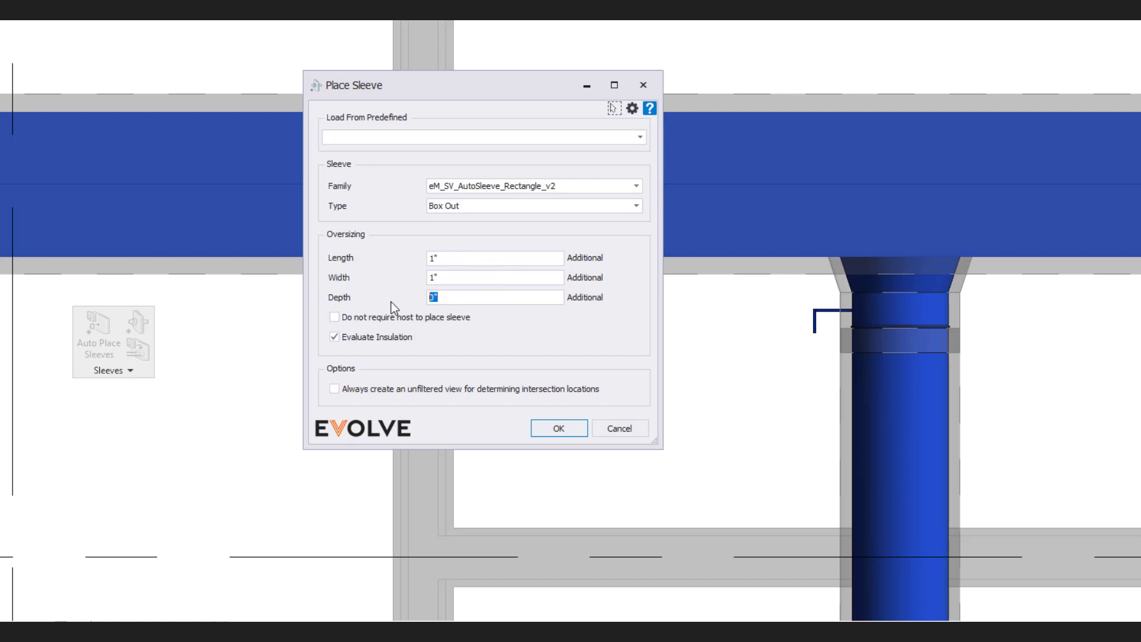
type("1:")
key("BackSpace")
left_click(387, 387)
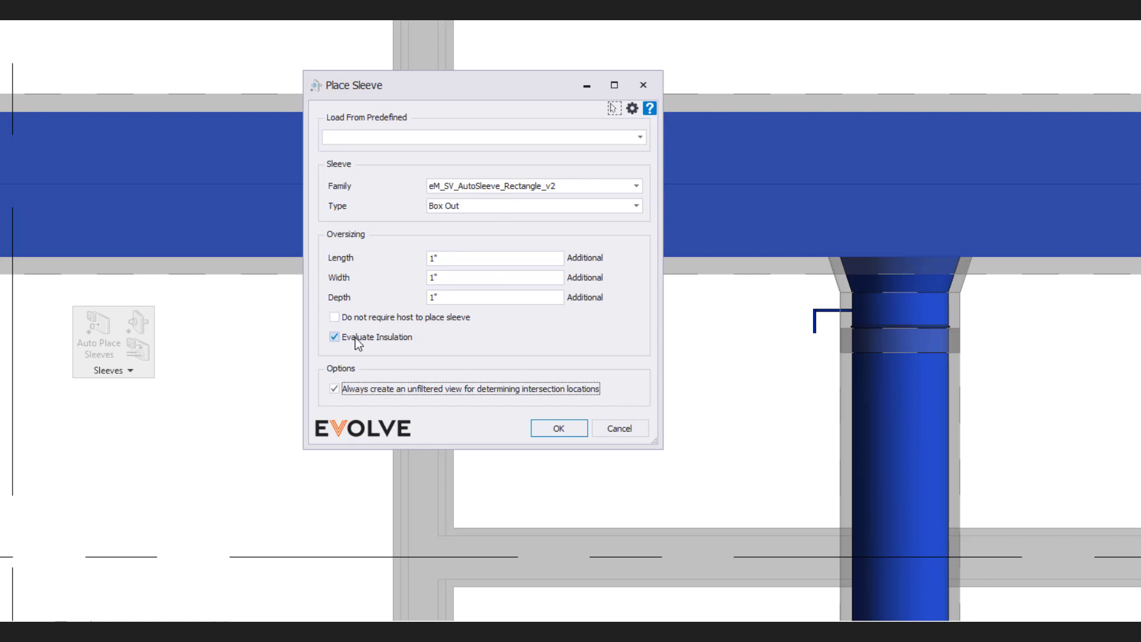
left_click(559, 428)
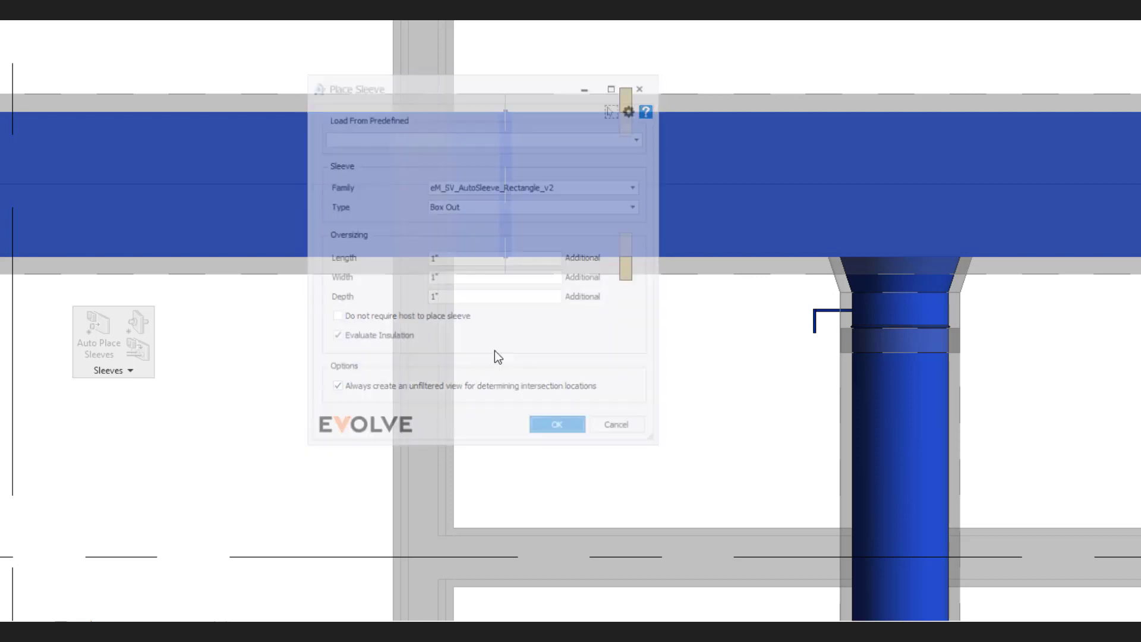
Place the sleeve around the duct at the wall penetration using the Box Out option, and check its extents.
left_click(461, 279)
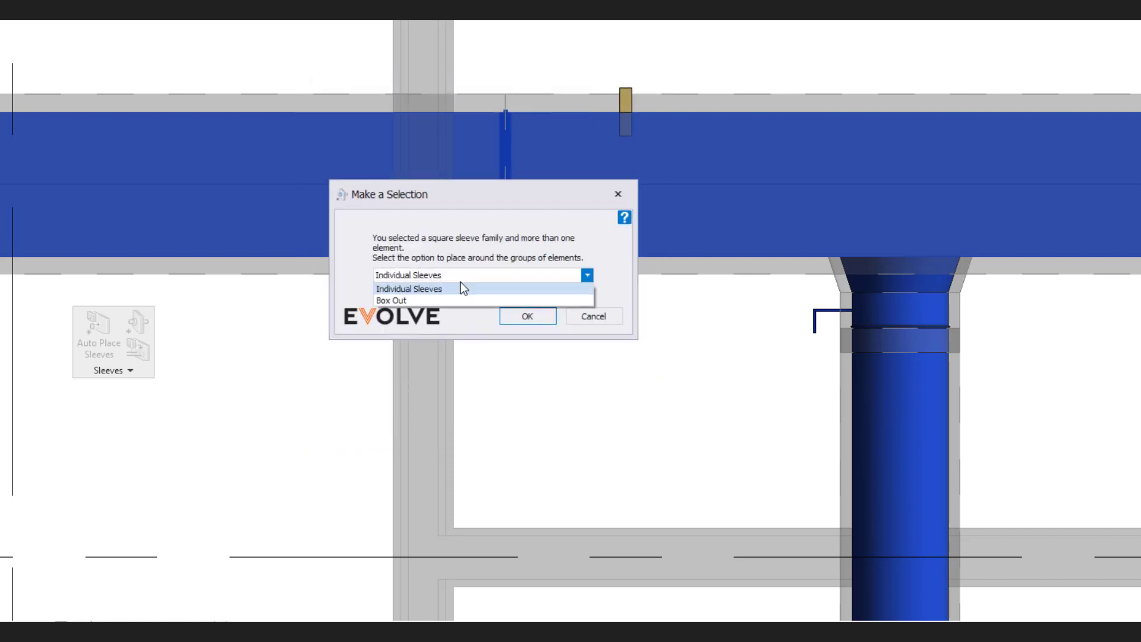
left_click(448, 299)
left_click(527, 316)
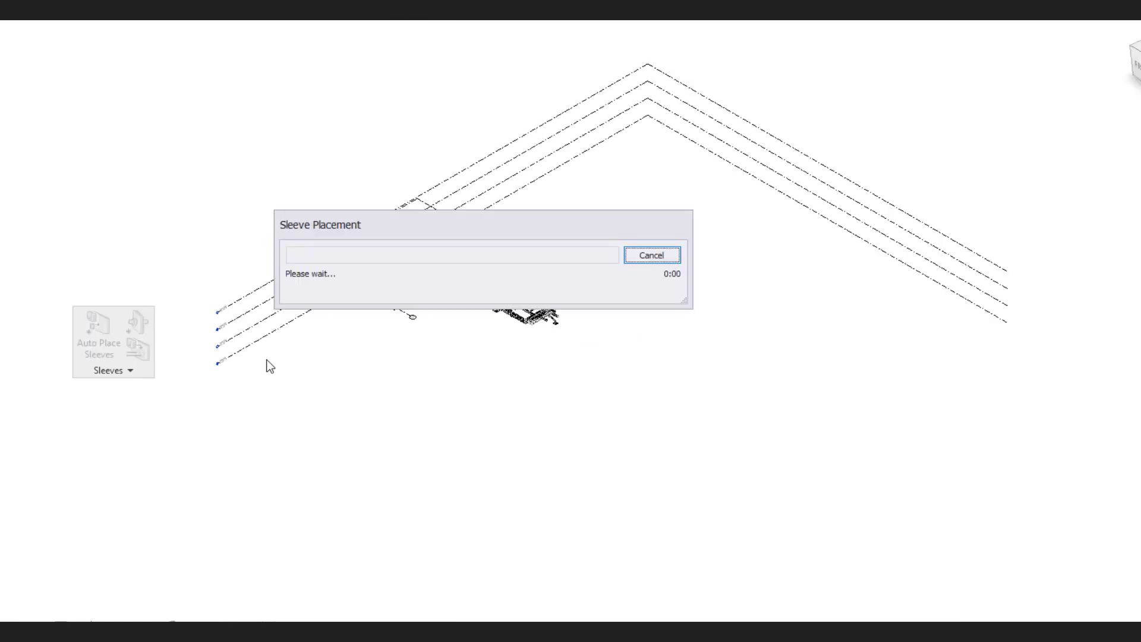
left_click(482, 301)
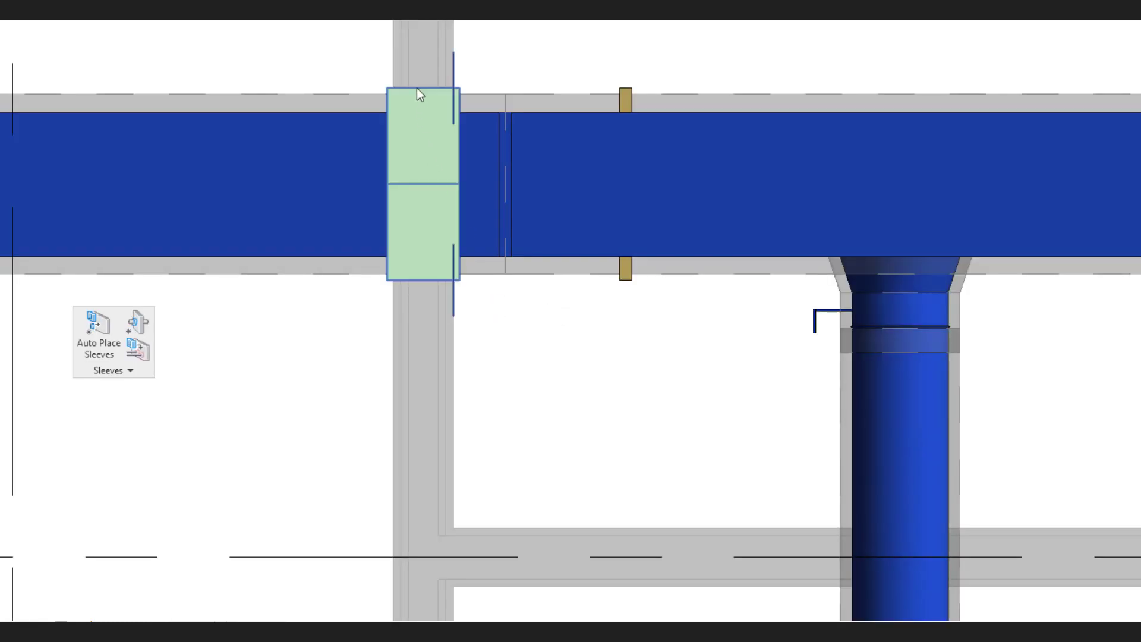
left_click(419, 287)
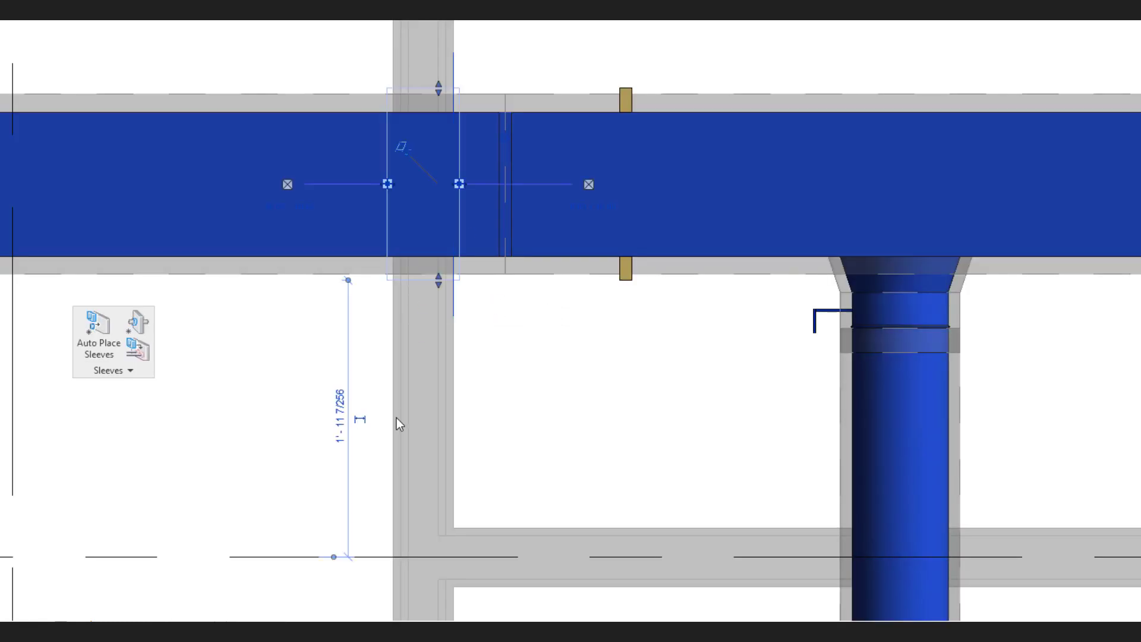
left_click(517, 409)
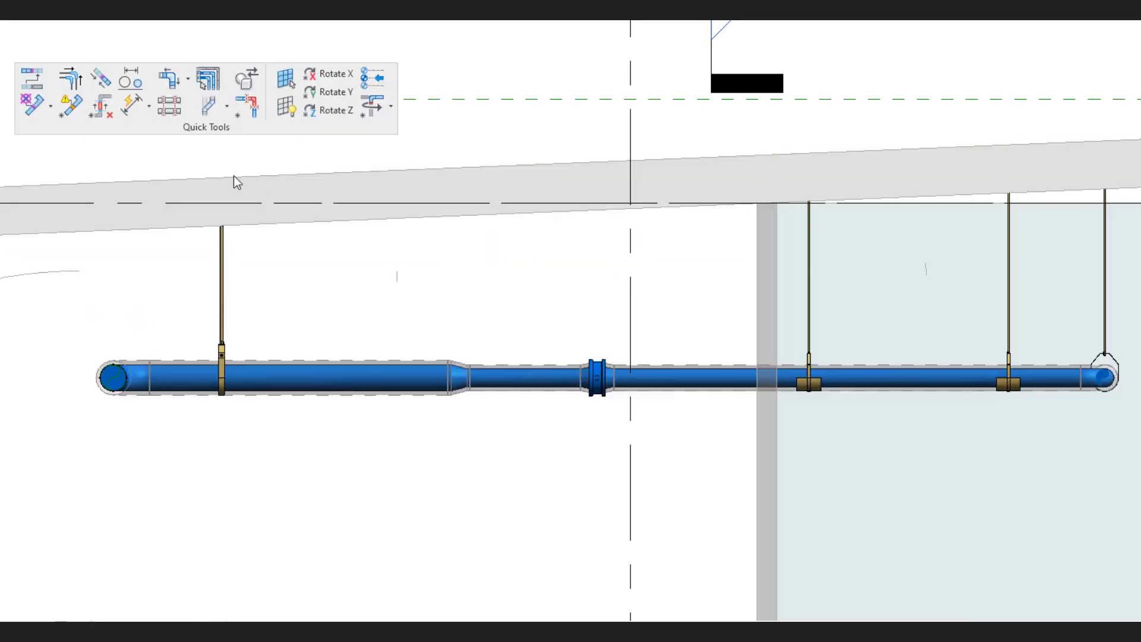
Run a piping quick tool on the Generic Sch 40 A53B ERW BLK BV pipe, picking two points between the flange and the wall.
left_click(247, 107)
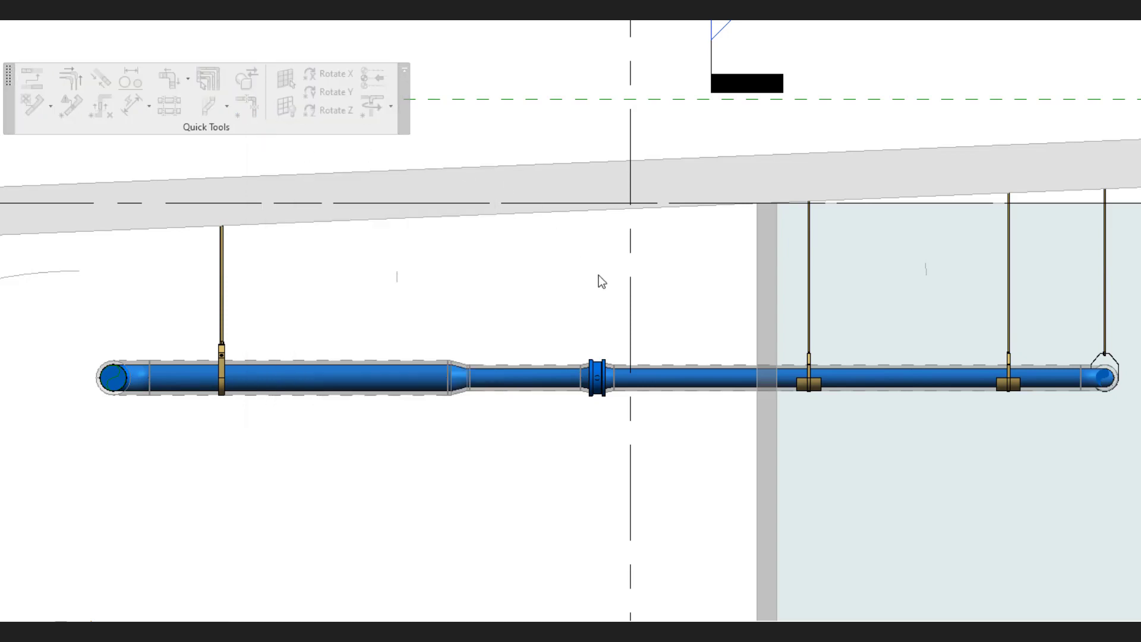
left_click(684, 372)
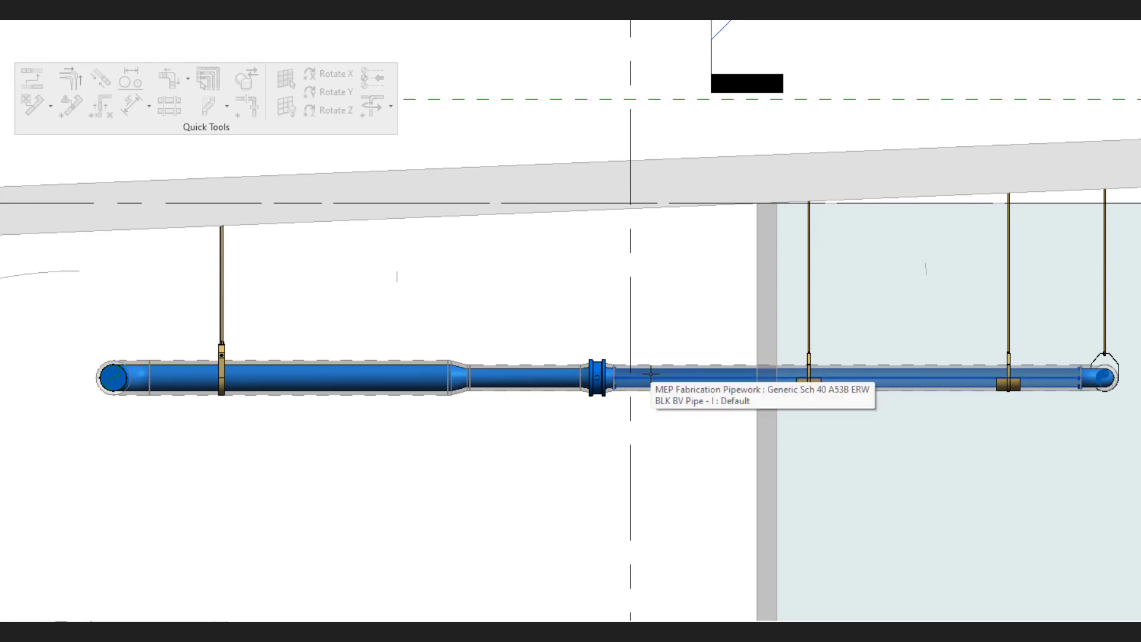
left_click(736, 377)
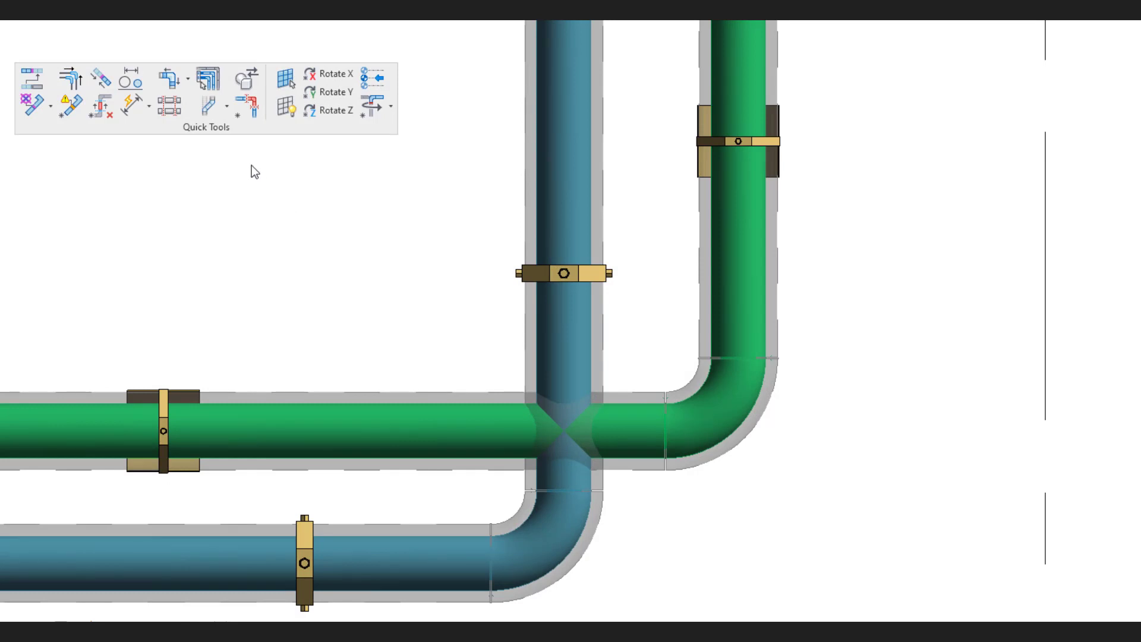
Run a quick tool on the crossing pipes, picking the vertical blue pipe above the green run.
left_click(239, 80)
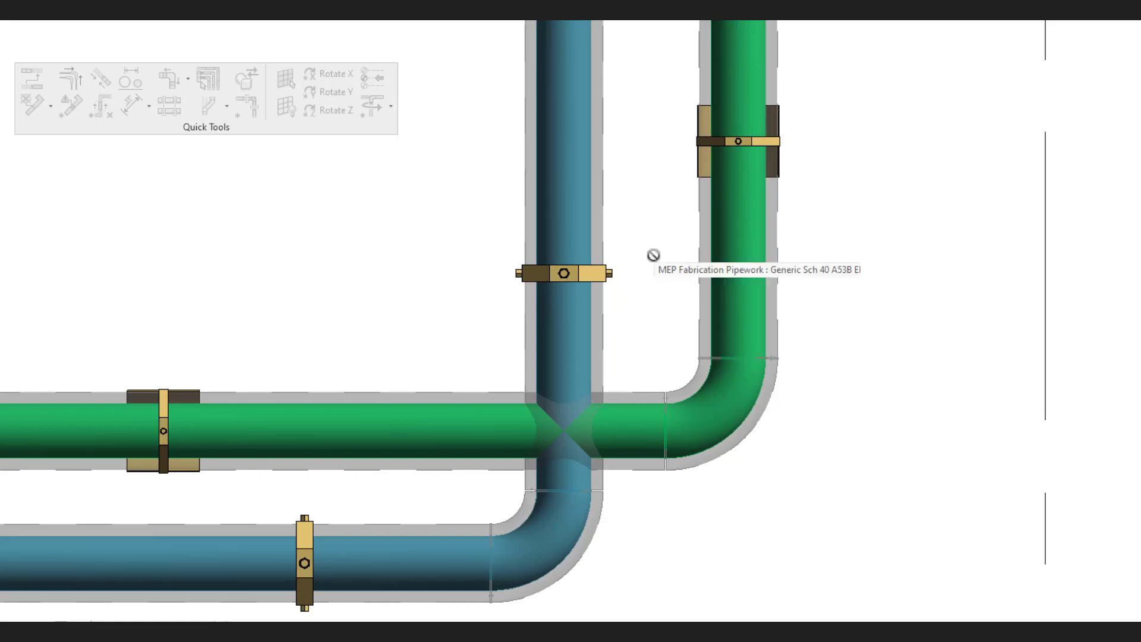
left_click(573, 161)
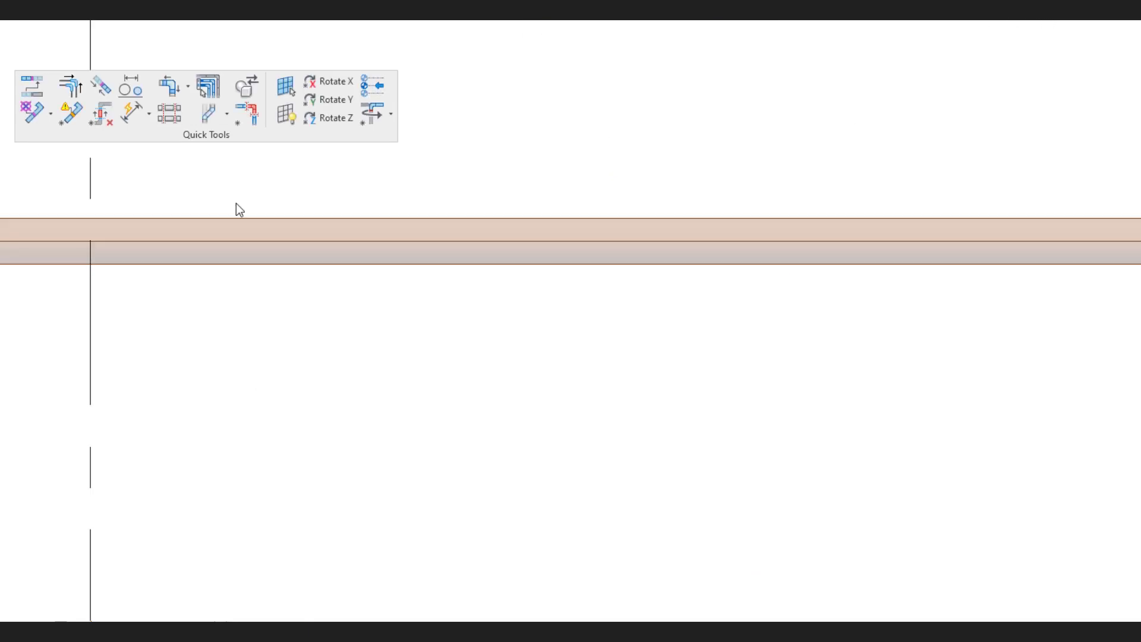
Configure Insert Offset with a 2'-0" horizontal offset, and check its fallback angles before accepting.
left_click(227, 114)
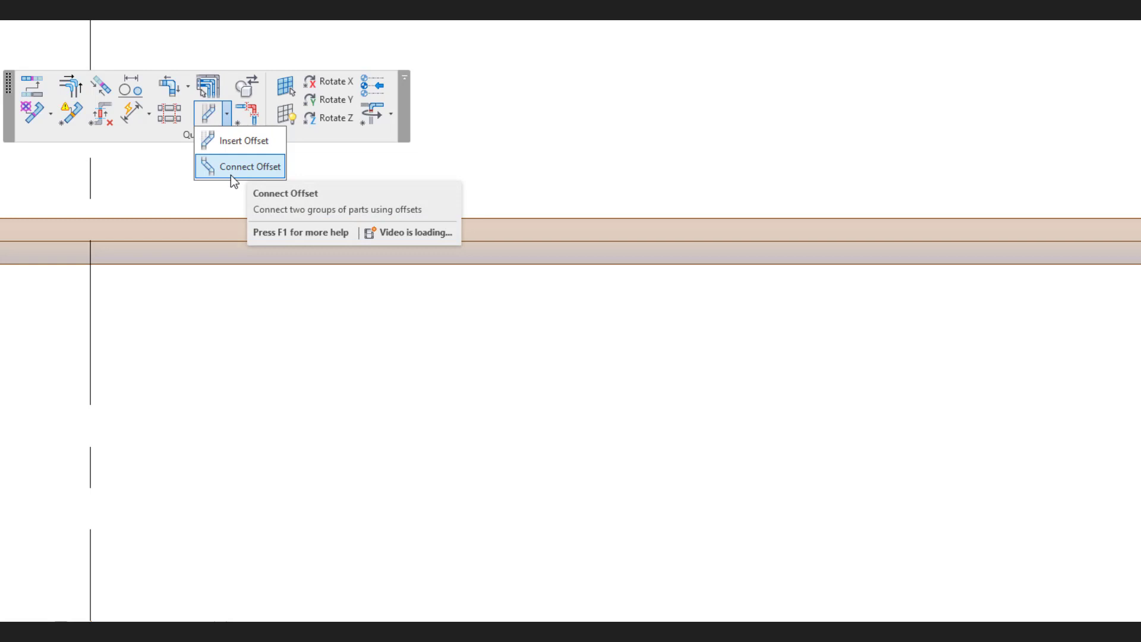
left_click(233, 141)
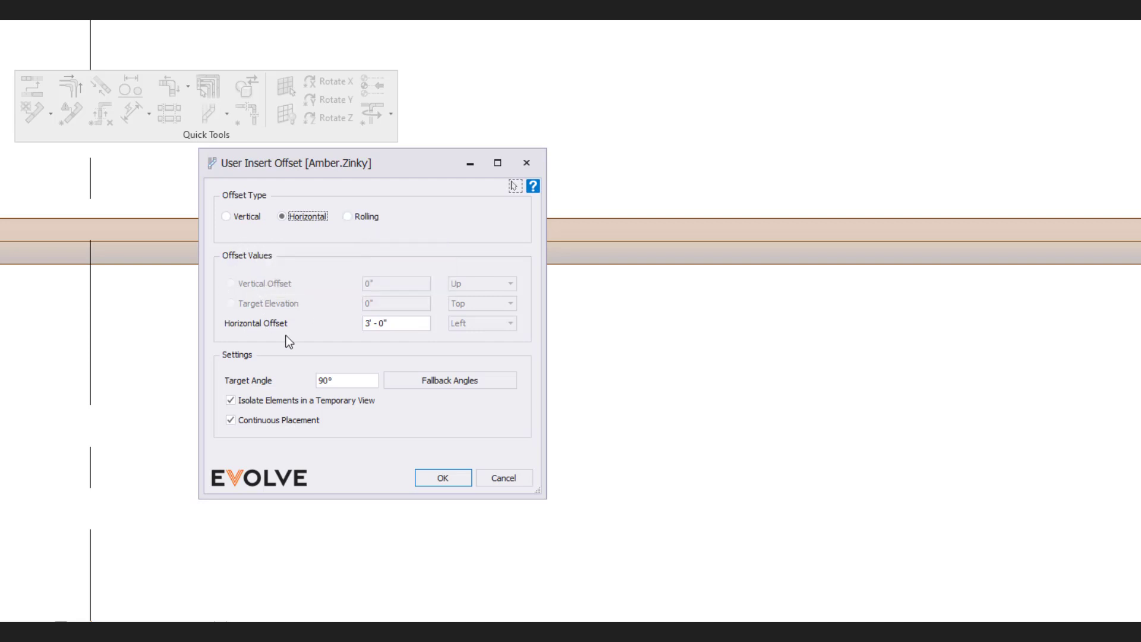
left_click_drag(420, 327, 325, 329)
type("2")
left_click(447, 383)
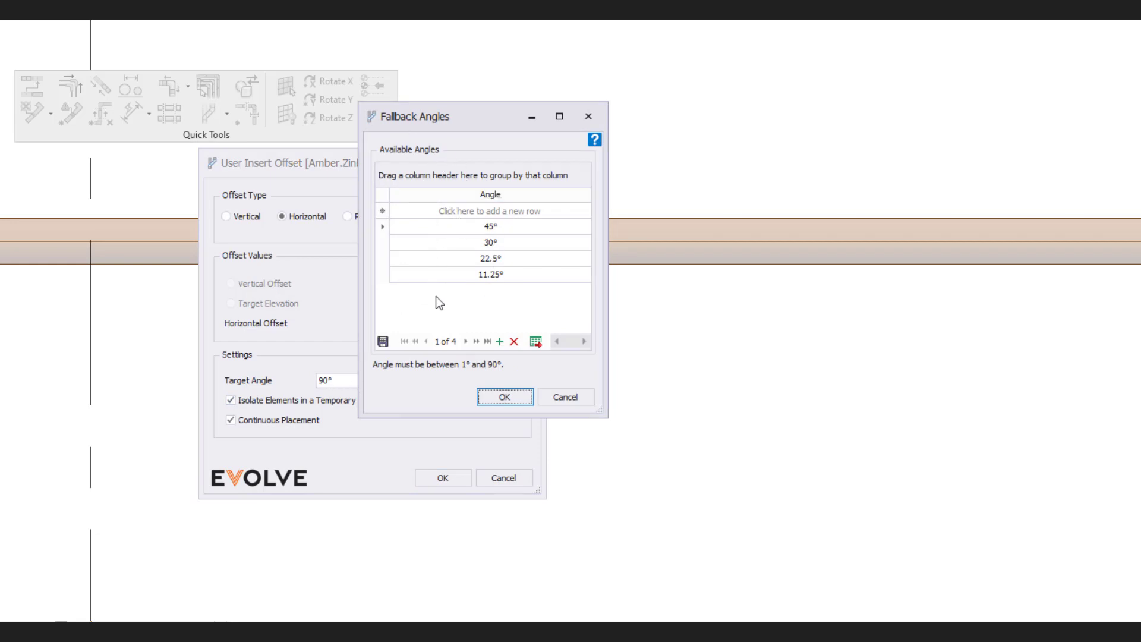
left_click(494, 395)
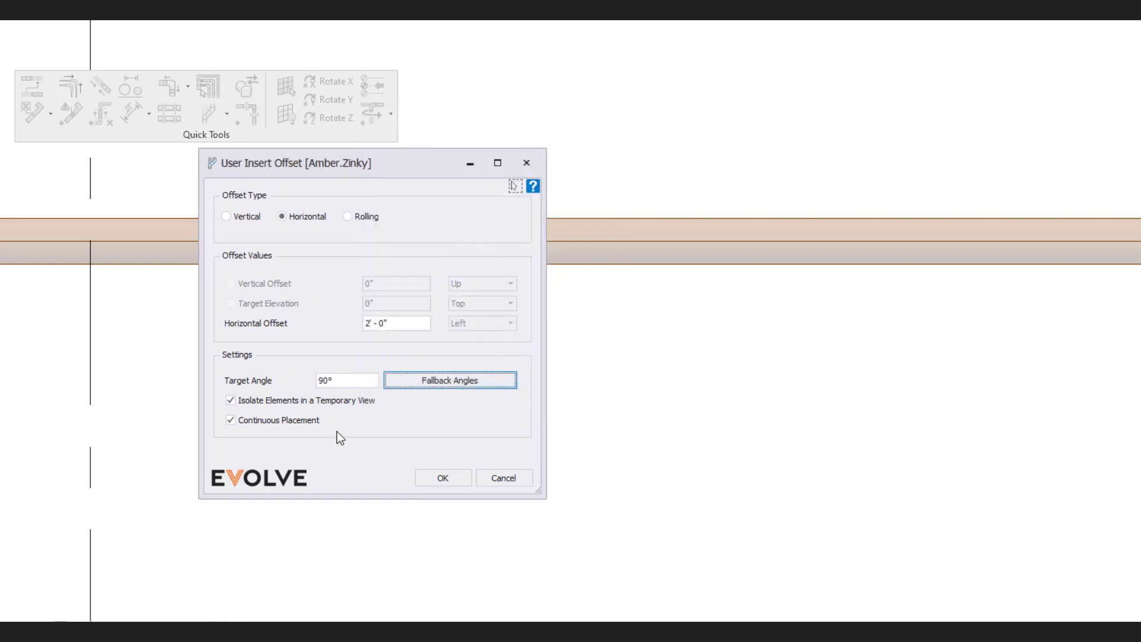
left_click(436, 482)
Pick the horizontal run for the offset, isolate it temporarily in the view, and reset the temporary isolation.
left_click(448, 247)
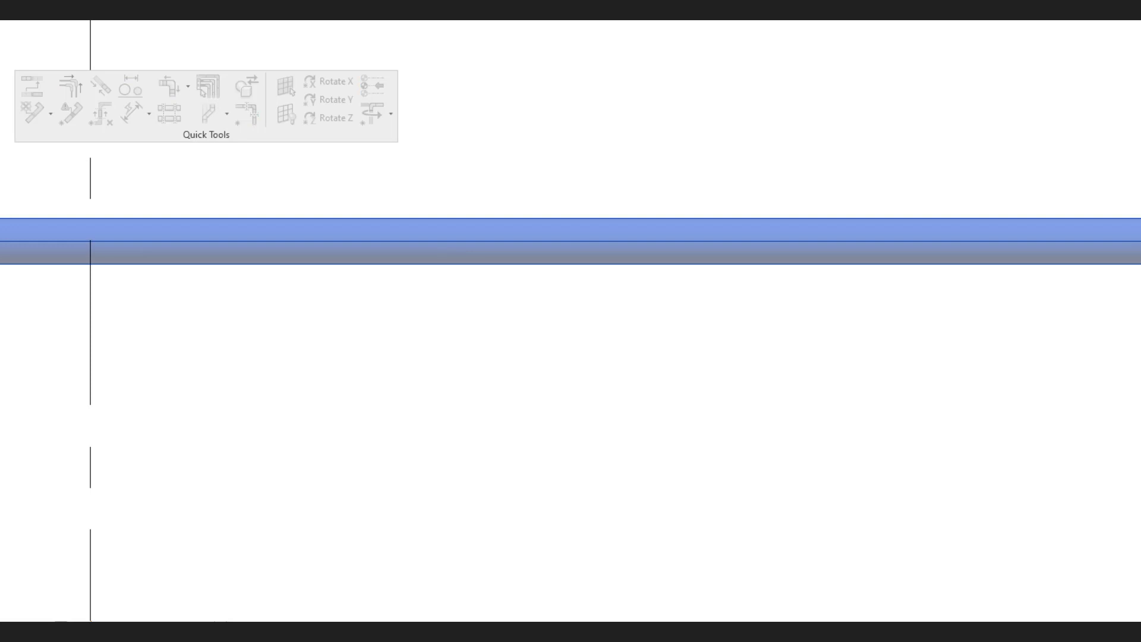
key("h")
key("i")
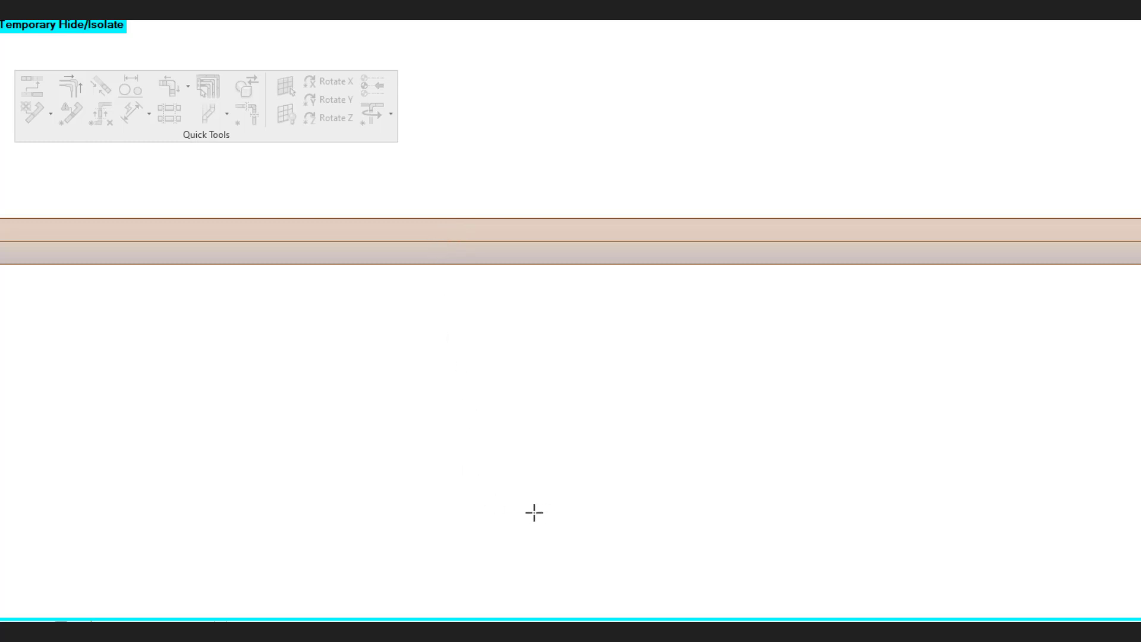
key("h")
key("r")
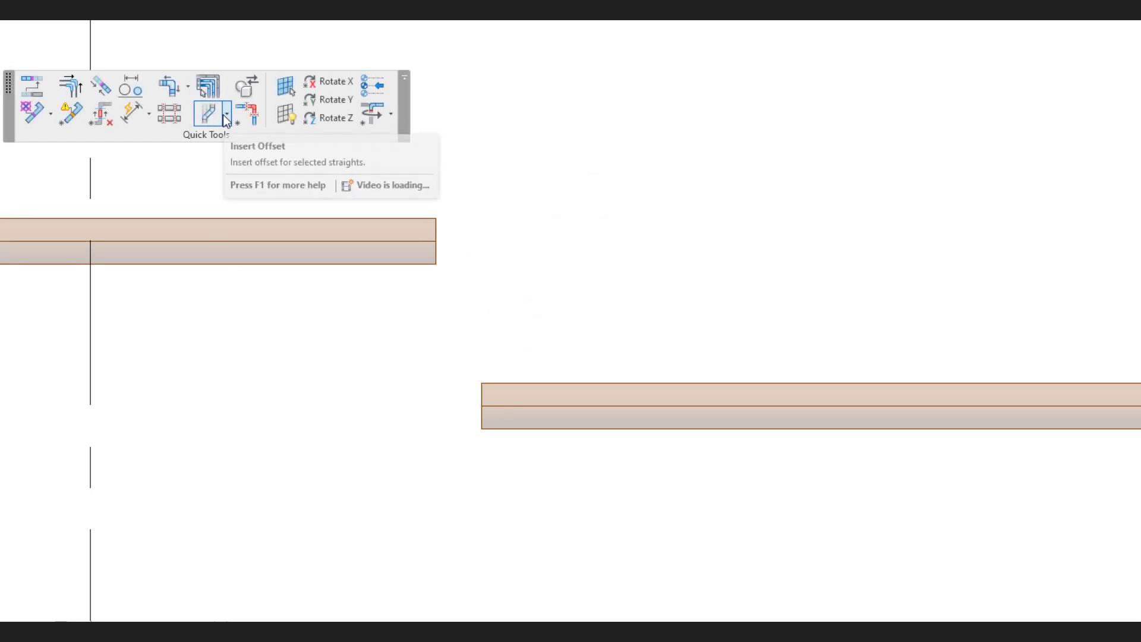
Join the two staggered horizontal runs using Connect Offset with a 90° target angle, picking the upper run and then the lower.
left_click(226, 115)
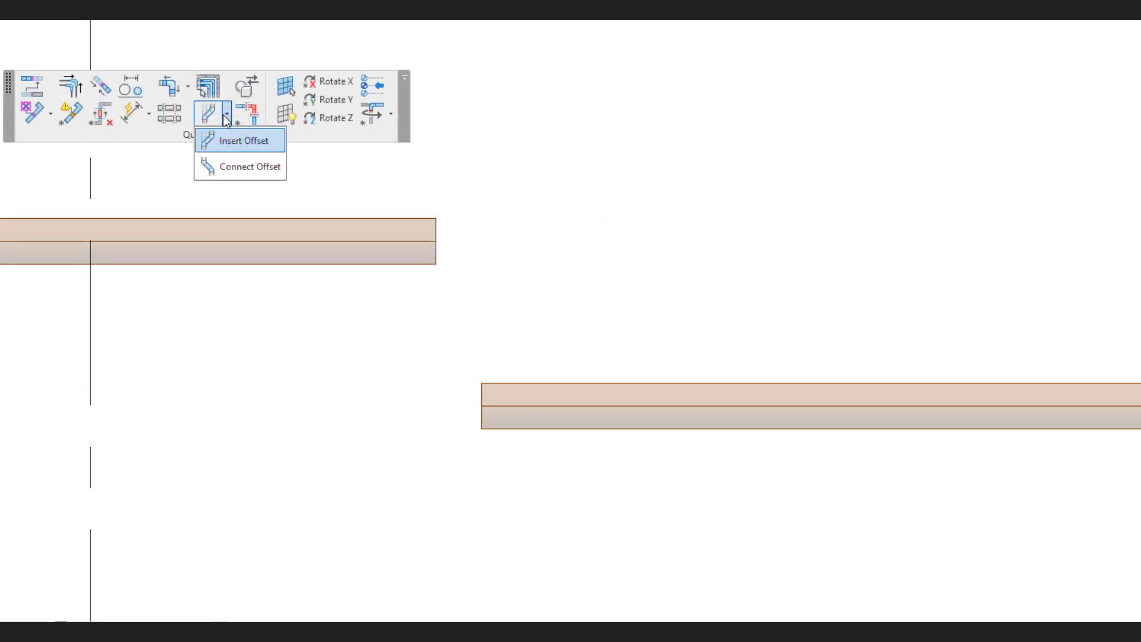
left_click(258, 171)
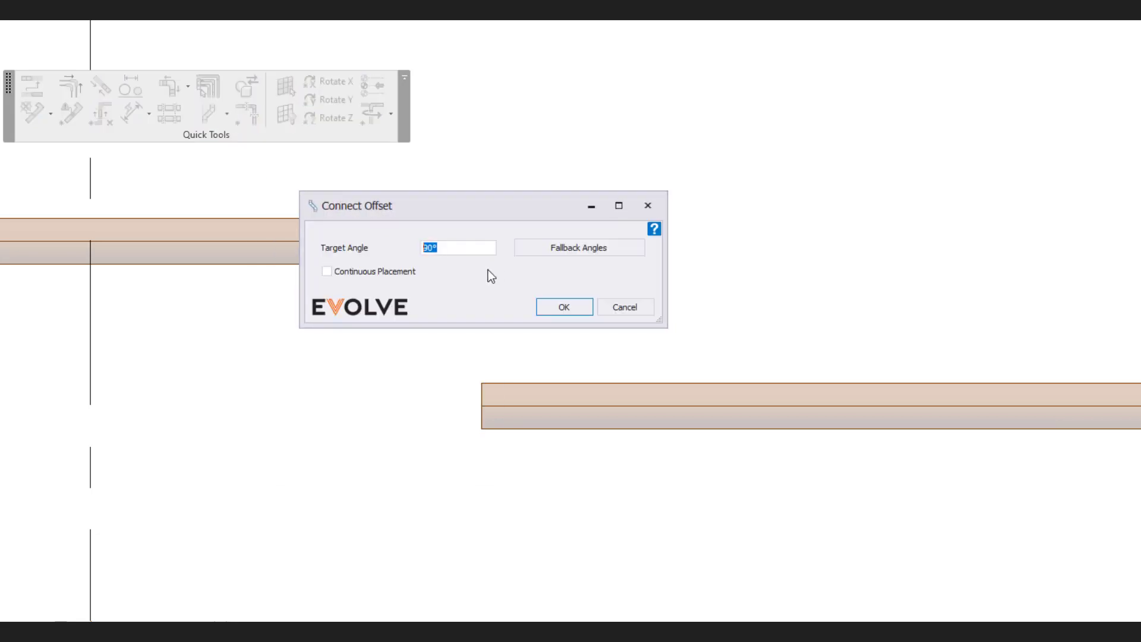
left_click(456, 247)
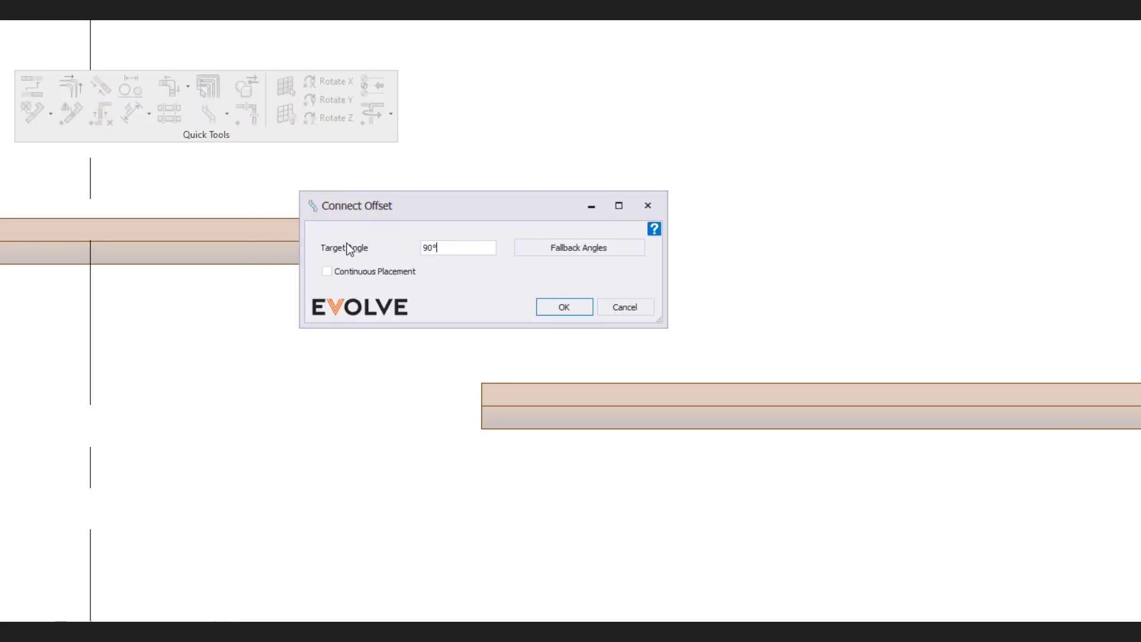
left_click(558, 307)
left_click(427, 244)
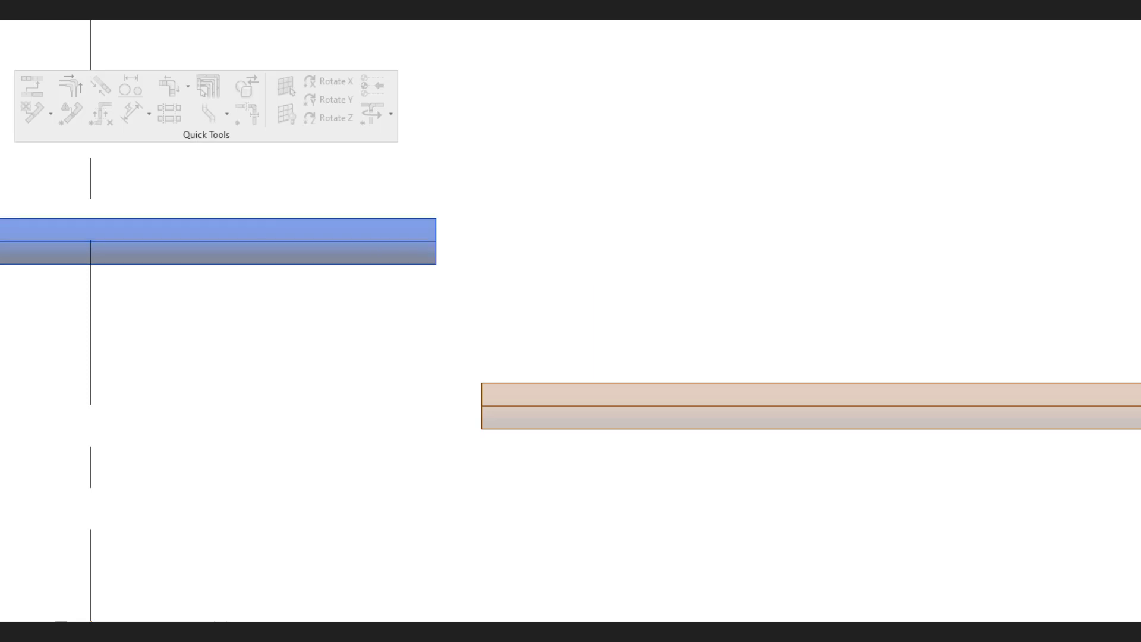
left_click(568, 415, "ctrl")
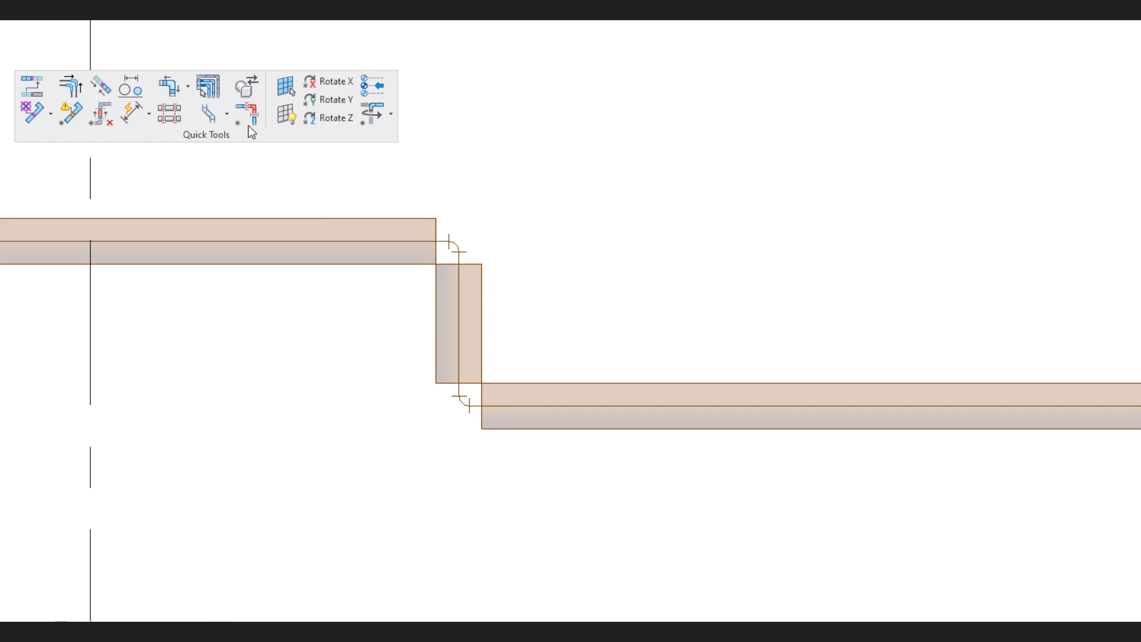
left_click(227, 115)
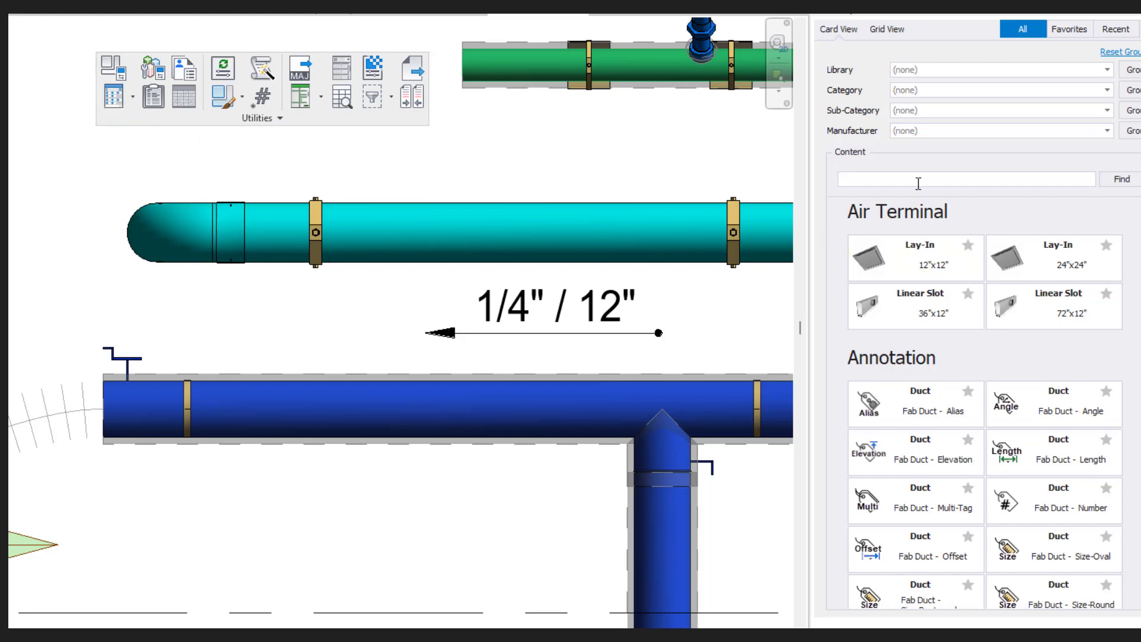
Search the content library for "eq".
type("eq")
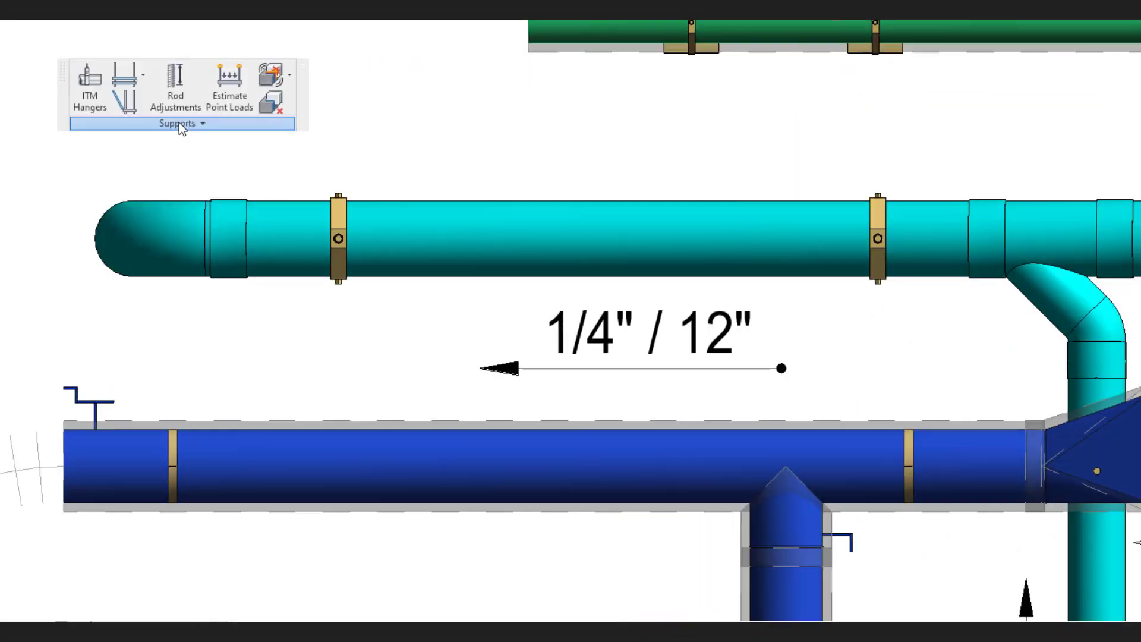
Open the project's Estimate Point Loads settings and check what the default part weight source parameter uses.
left_click(180, 125)
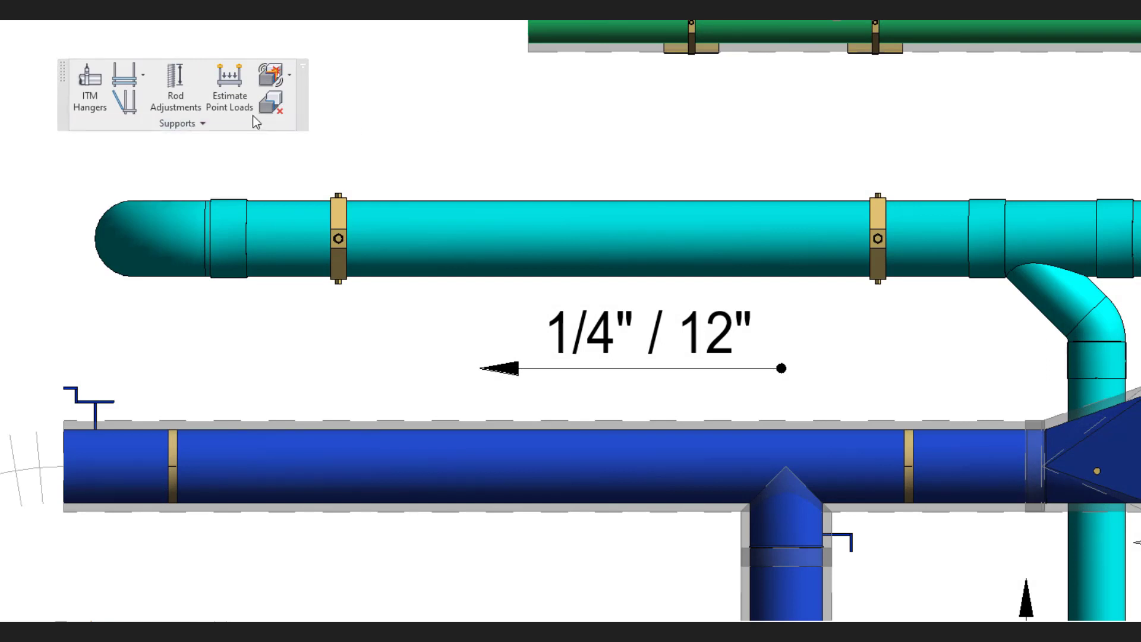
left_click(205, 125)
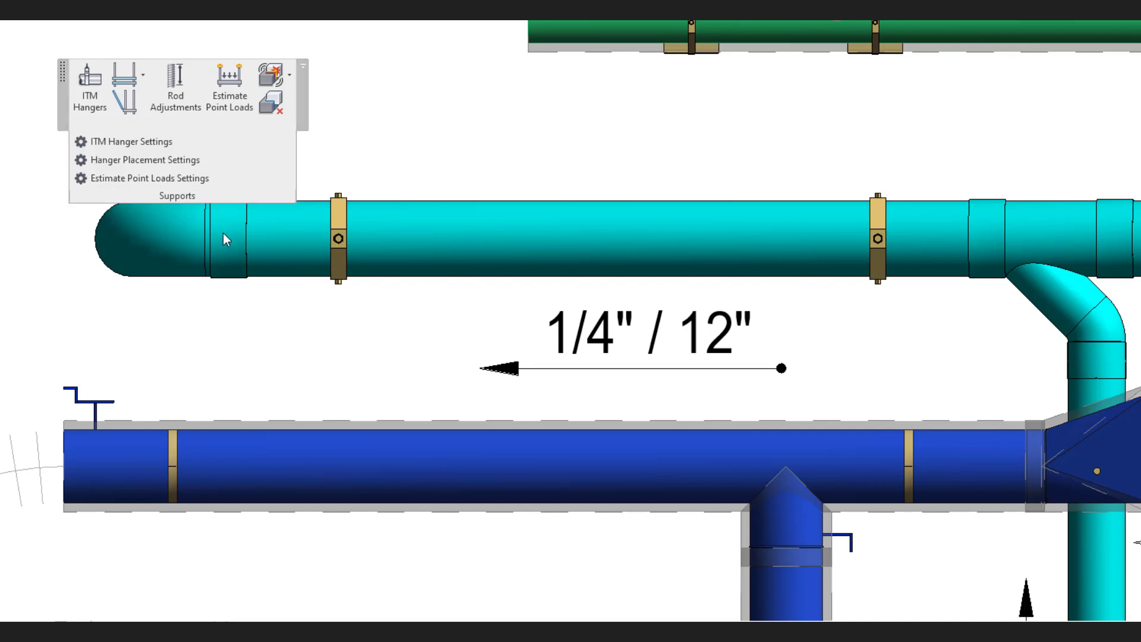
left_click(196, 130)
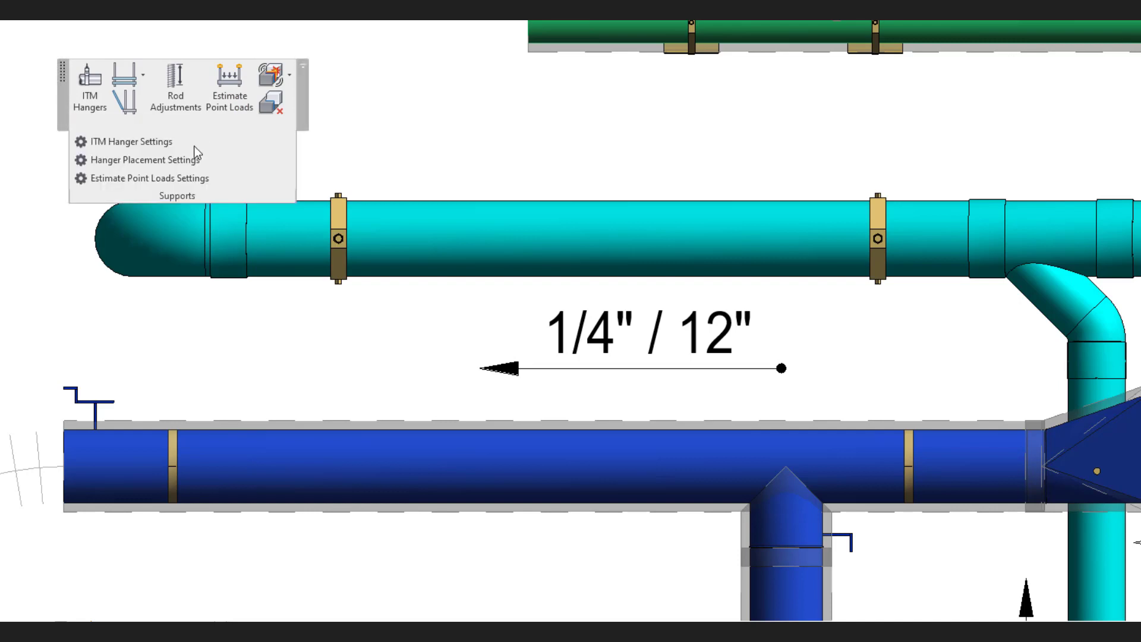
left_click(184, 179)
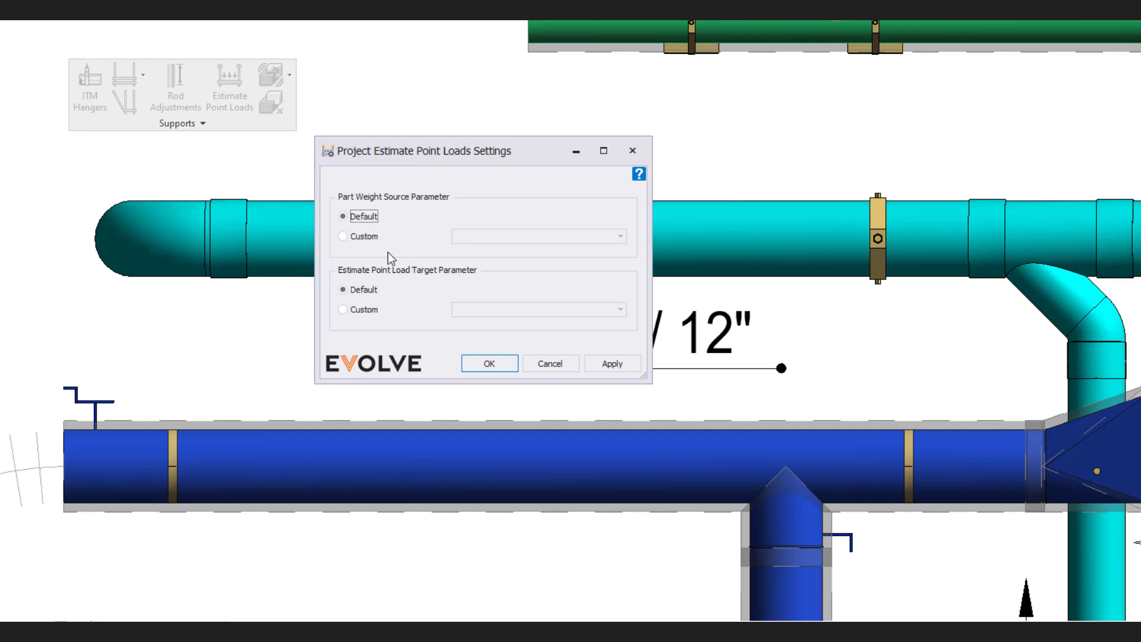
mouse_move(368, 222)
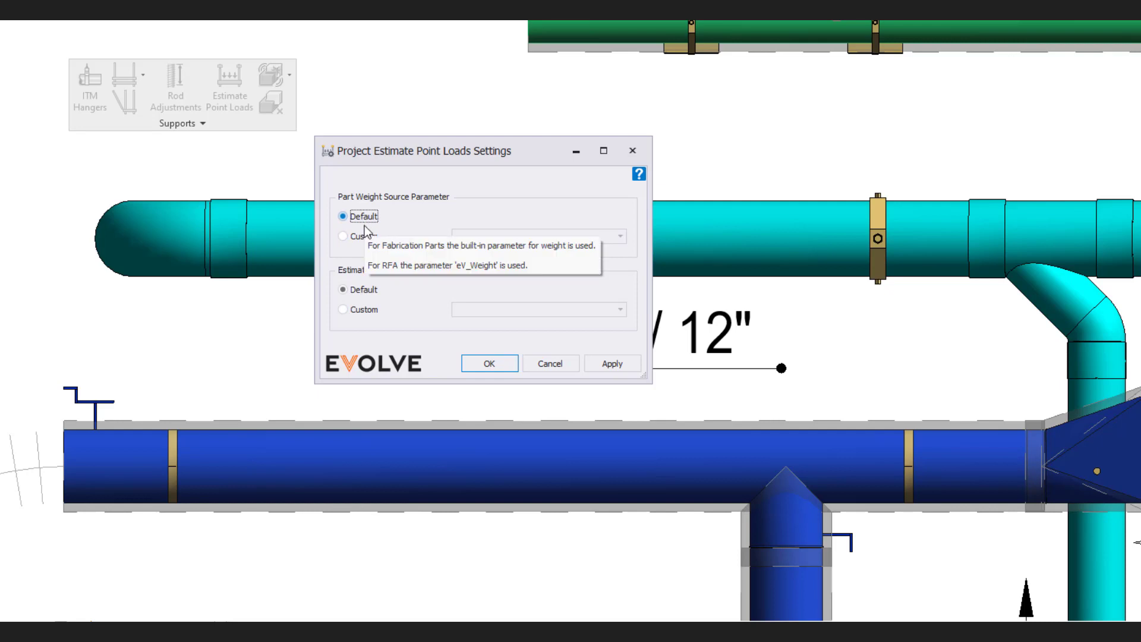
Try a custom part weight source parameter, look through its available parameters, and abandon the unsaved changes.
left_click(362, 235)
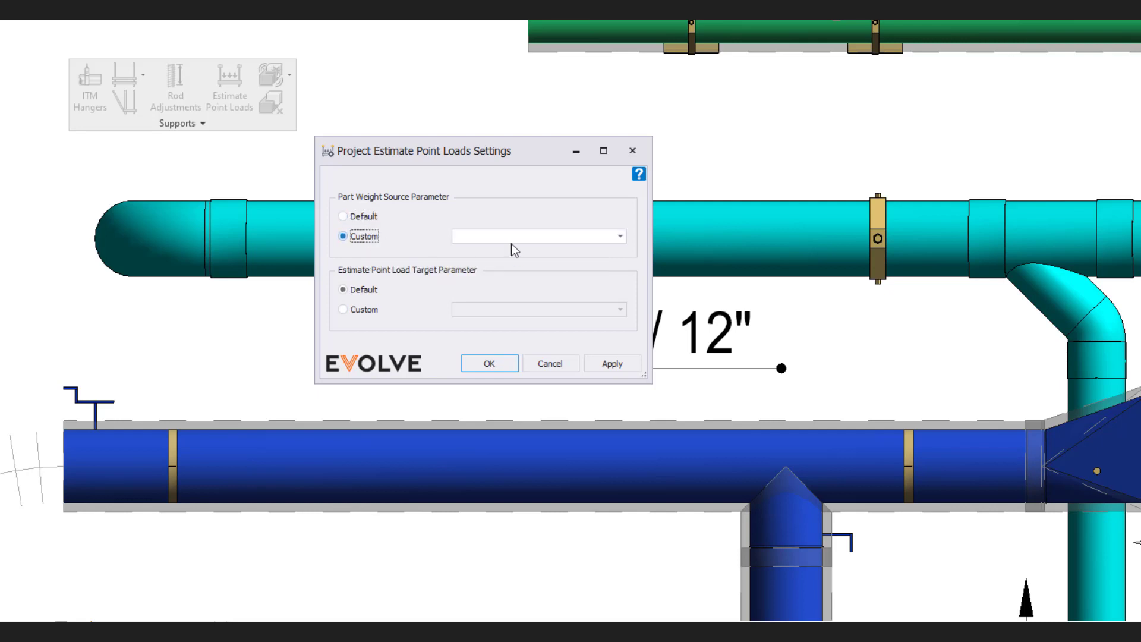
left_click(620, 237)
left_click(506, 213)
left_click(633, 151)
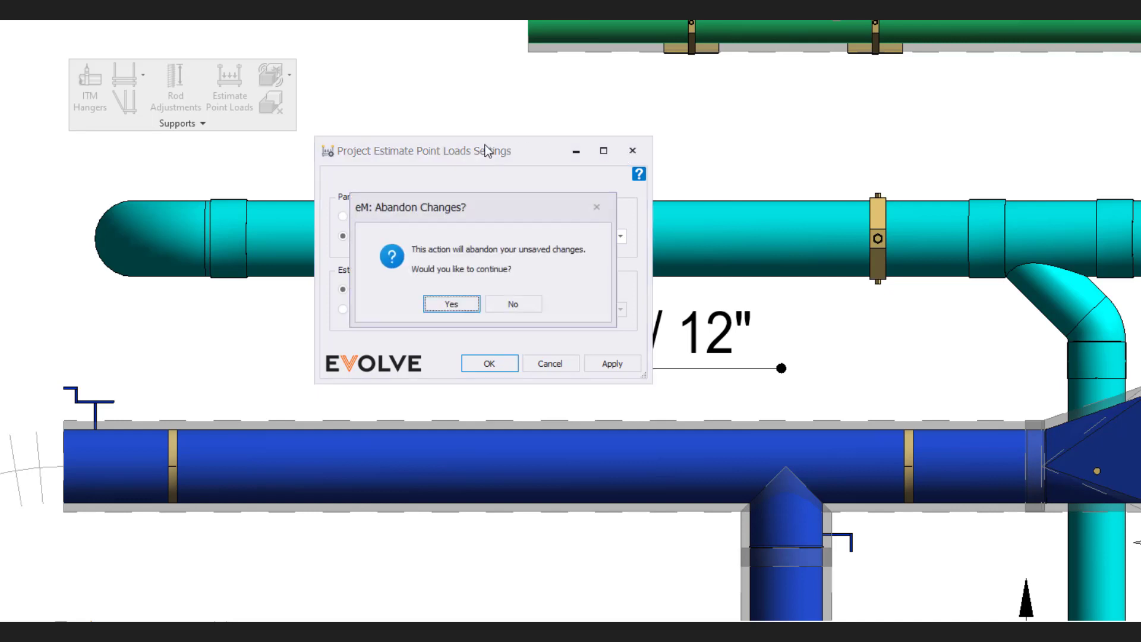
left_click(458, 298)
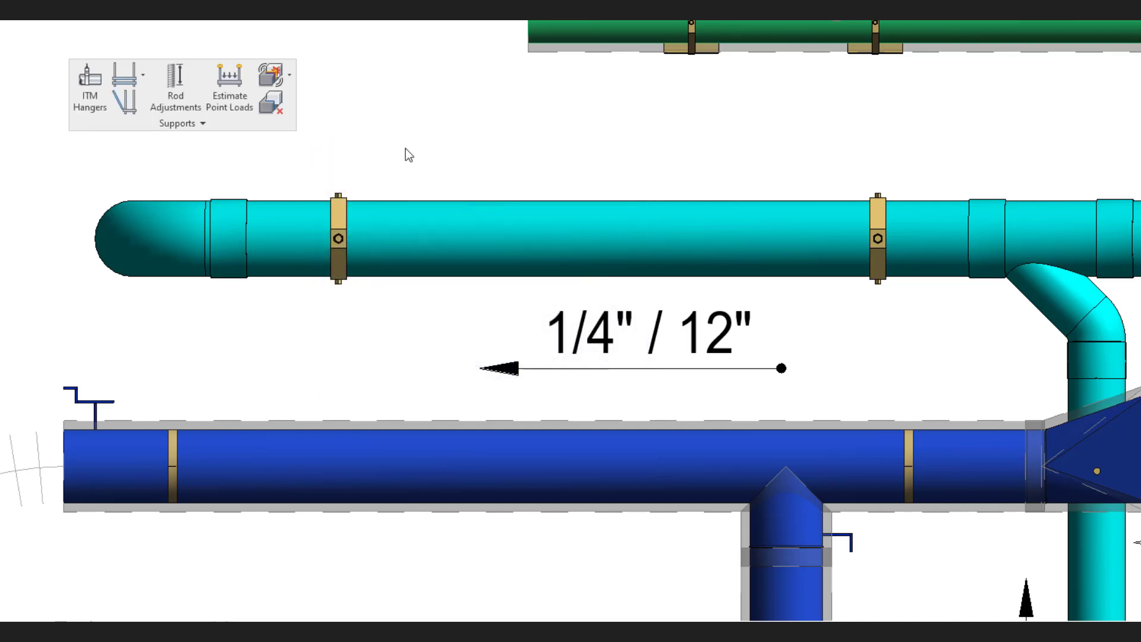